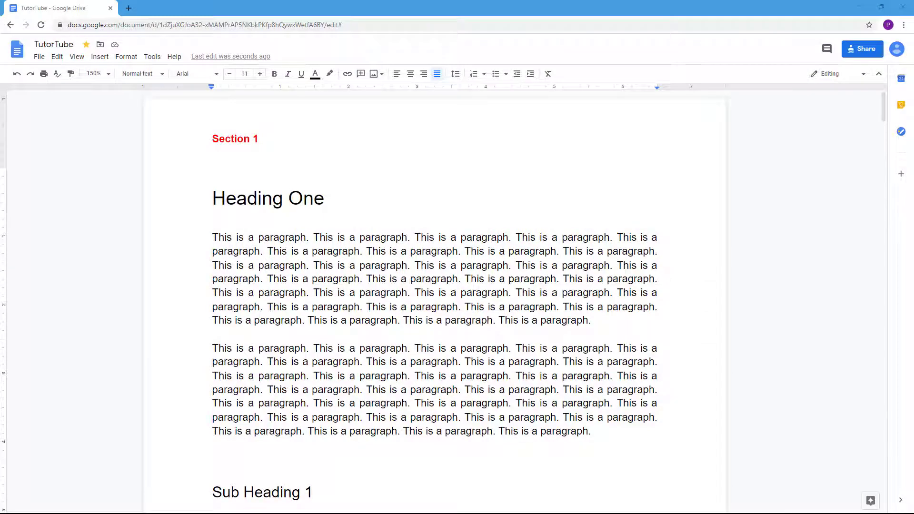
- Insert a page break directly before the "Heading One" title on the first page
left_click(369, 212)
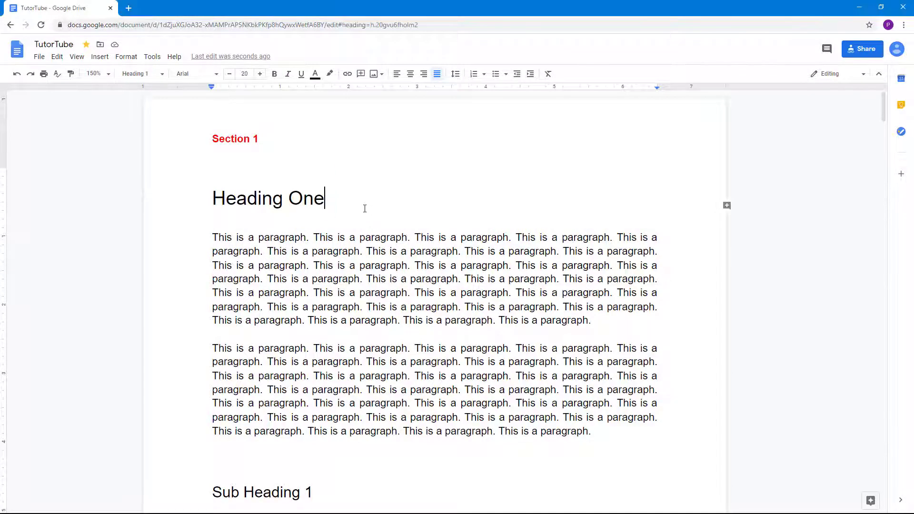
scroll(286, 207, "down", 19)
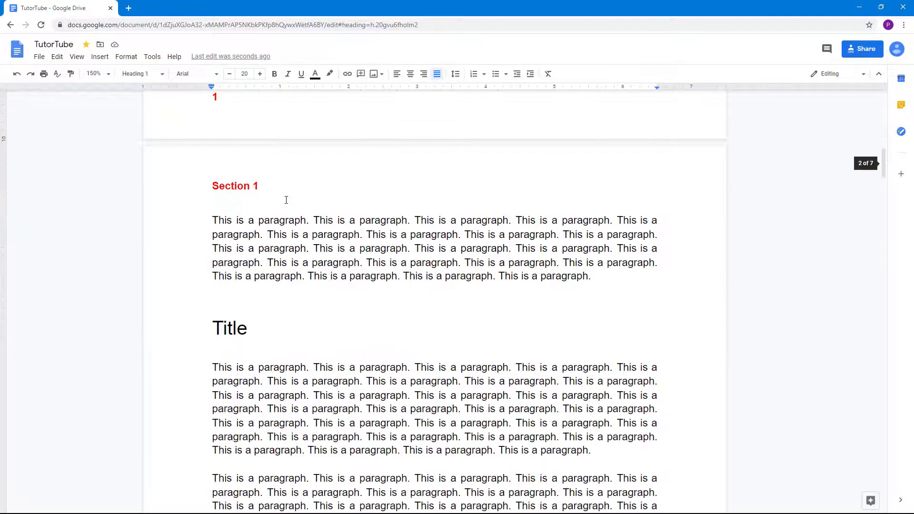
scroll(292, 214, "up", 17)
scroll(291, 216, "up", 2)
left_click(211, 207)
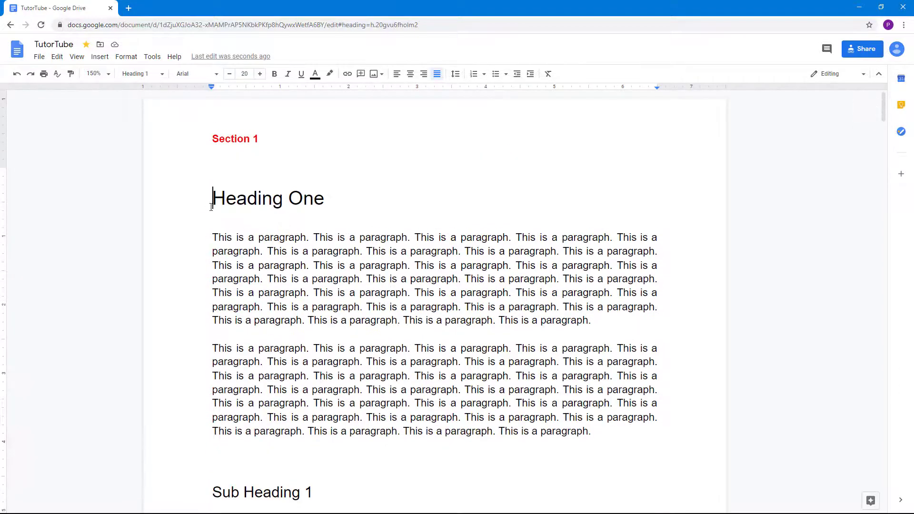
key("ctrl+Return")
- Enter the text "Heading 1 Link" on the blank first page below the Section 1 header
scroll(247, 273, "up", 10)
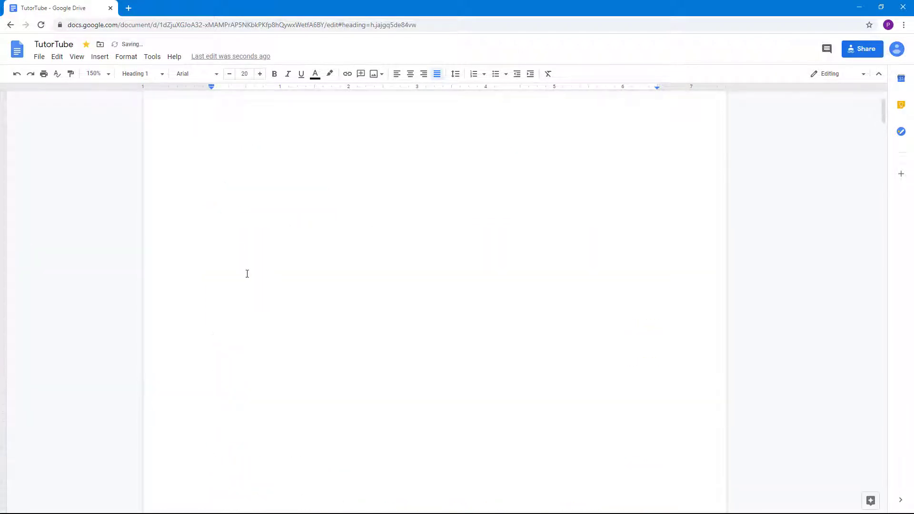
left_click(238, 184)
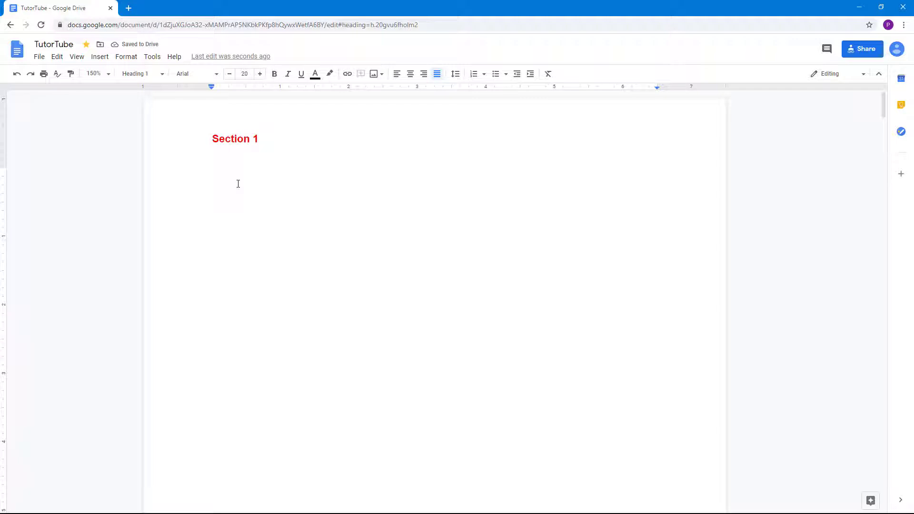
type("Heading 1 Link")
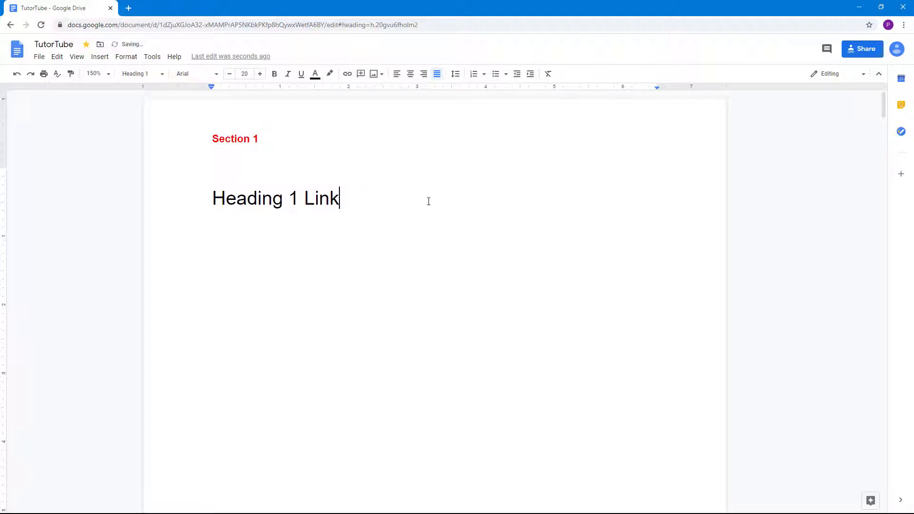
- Start a link on the "Heading 1 Link" text and change its display text to "Heading 1 - Link"
left_click_drag(371, 202, 120, 223)
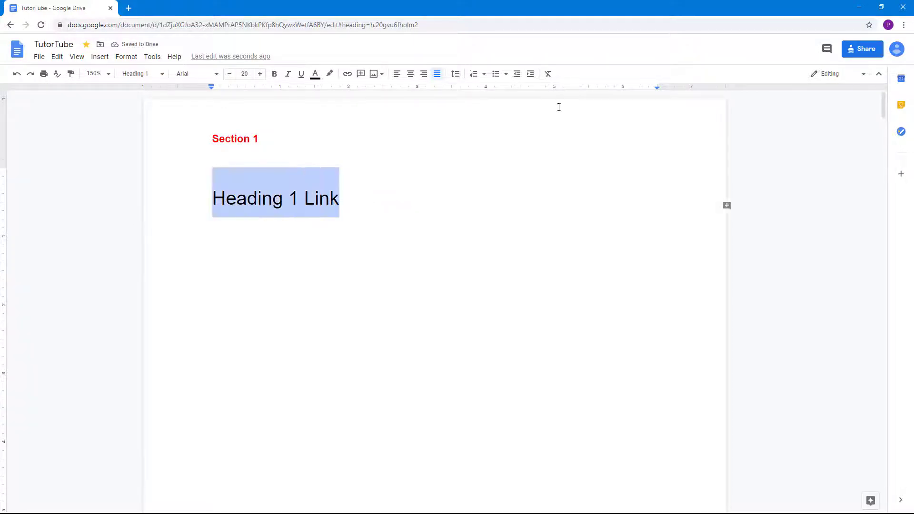
left_click(347, 79)
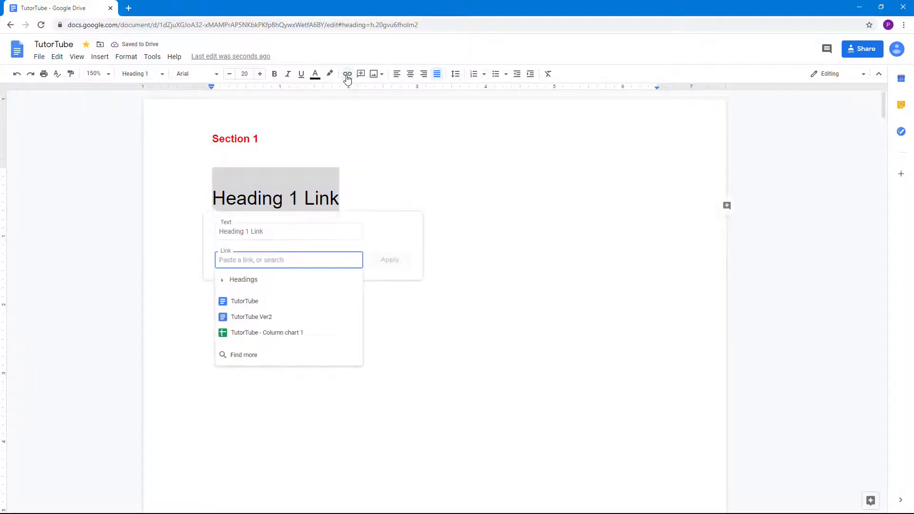
right_click(291, 195)
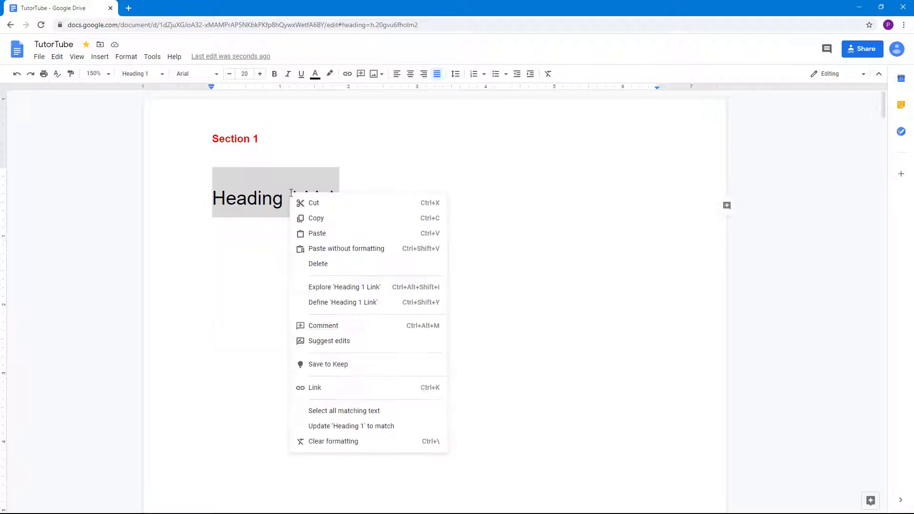
left_click(336, 387)
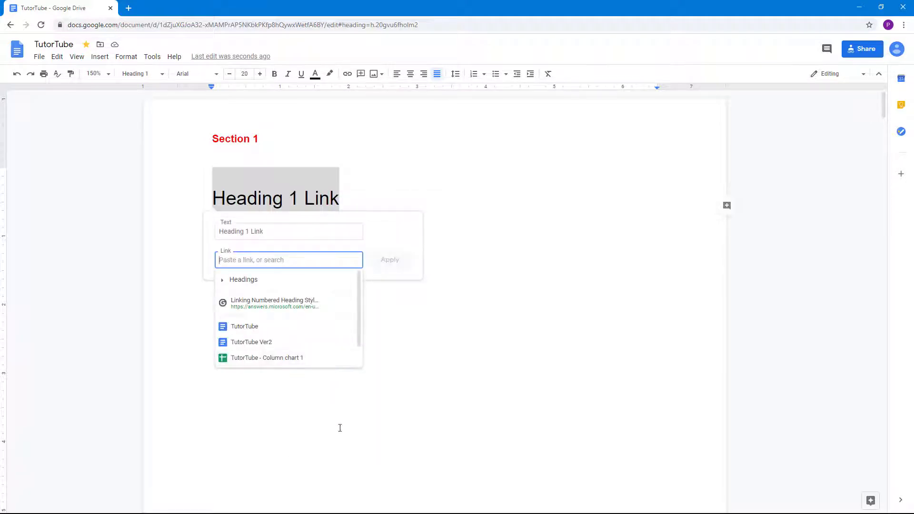
left_click_drag(264, 231, 254, 232)
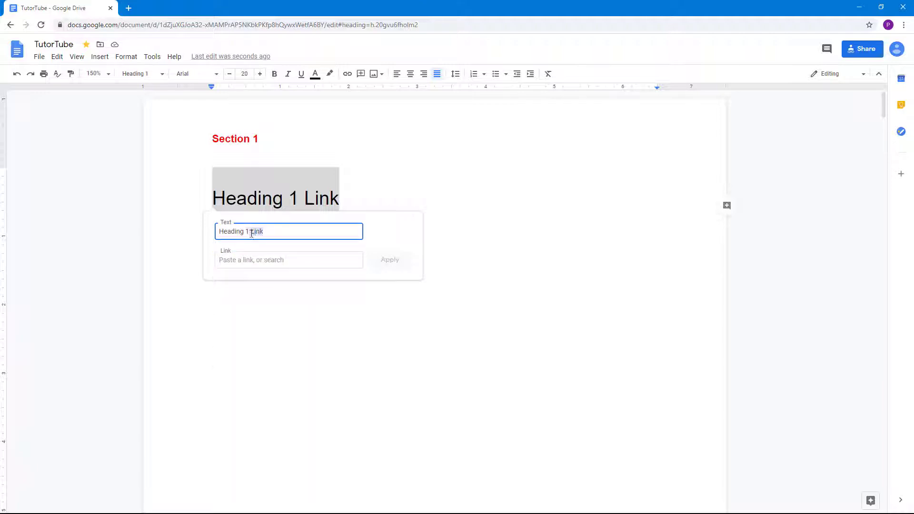
left_click(252, 234)
type("-")
- Choose the document heading "Heading One" as the link destination and apply the link
left_click(282, 253)
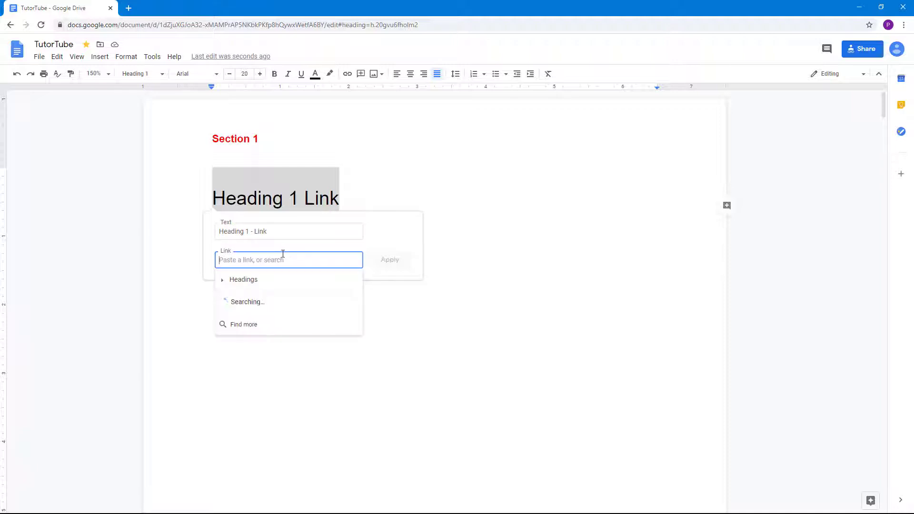
left_click(239, 282)
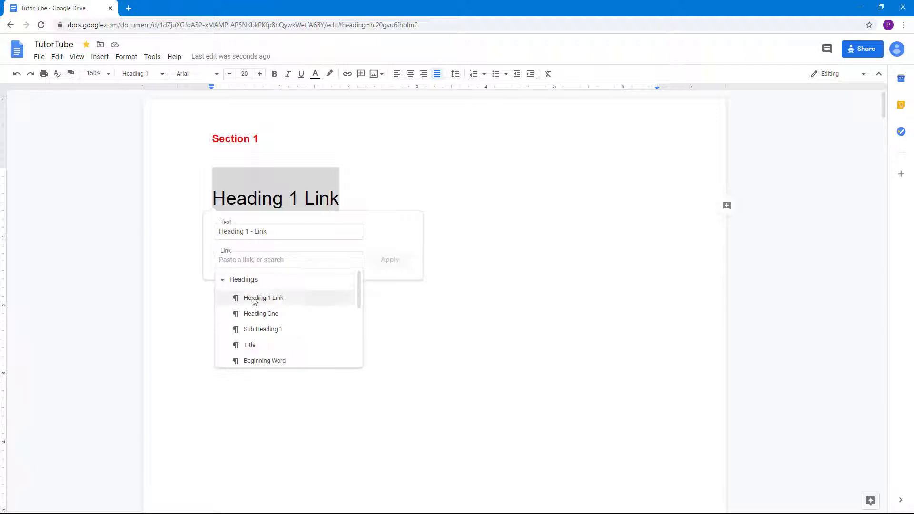
left_click(279, 319)
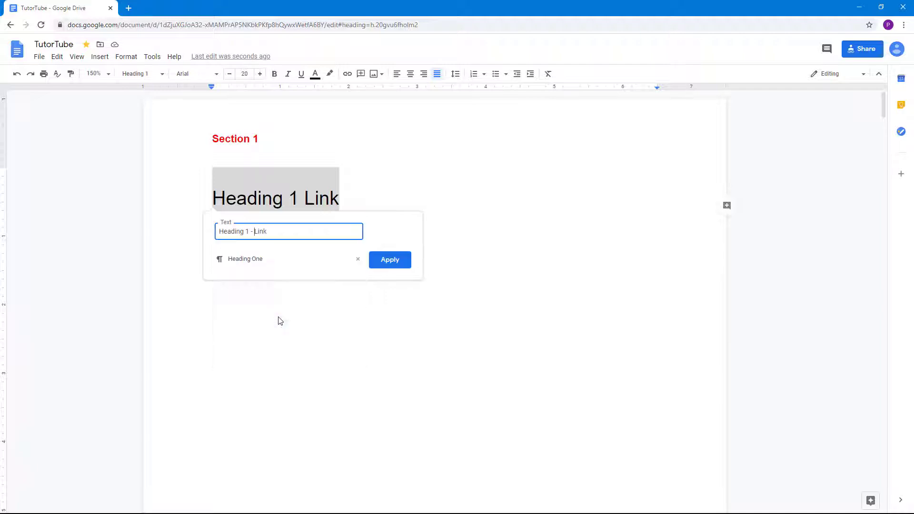
left_click(393, 265)
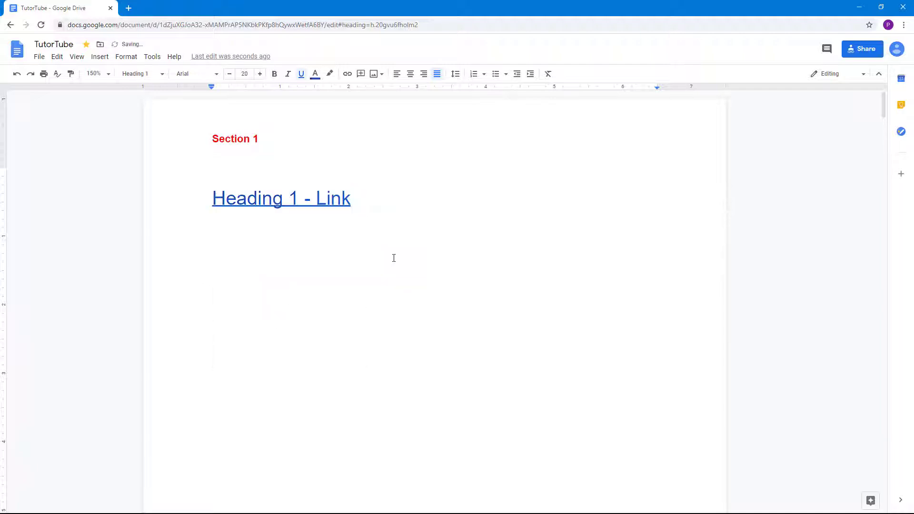
- Remove the underline from the "Heading 1 - Link" text, and restore it
left_click_drag(380, 199, 190, 209)
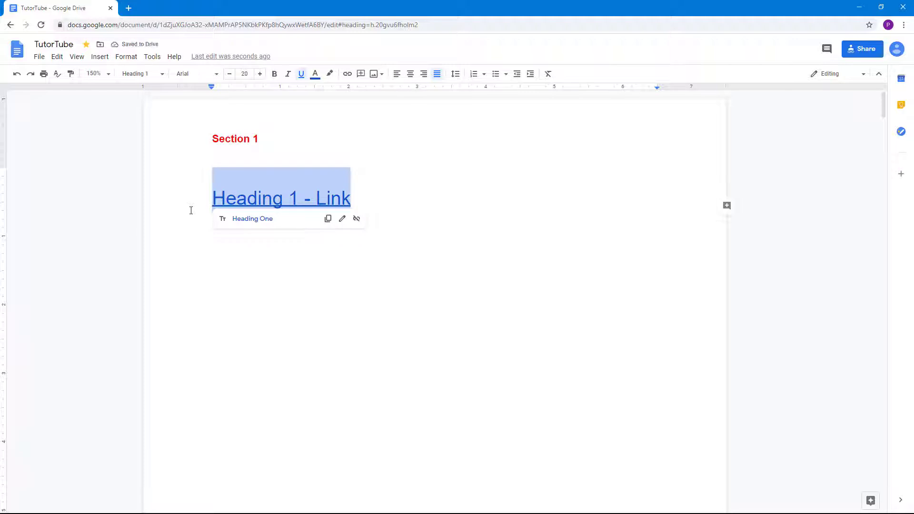
left_click(399, 197)
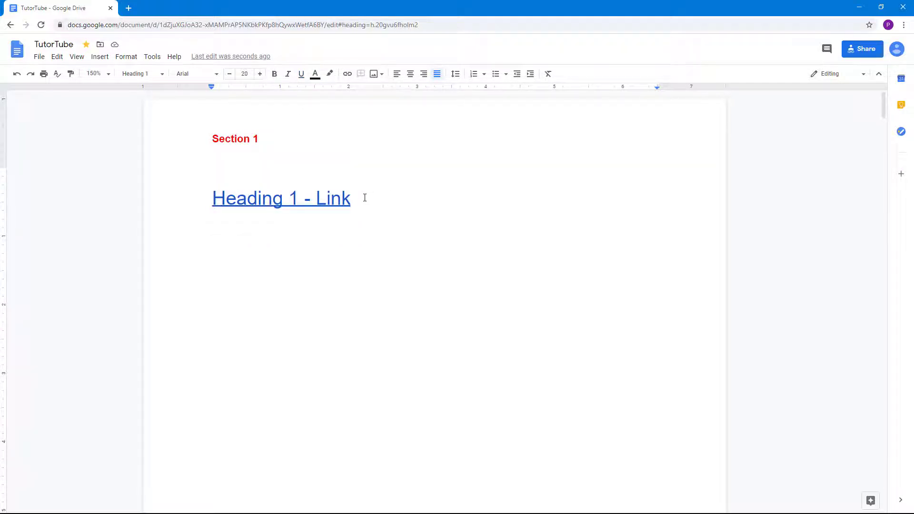
left_click_drag(367, 198, 176, 198)
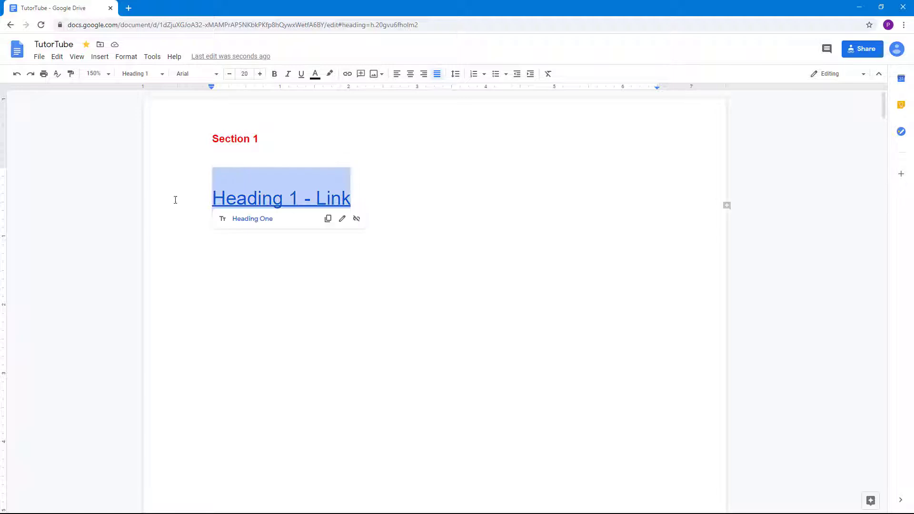
left_click(305, 78)
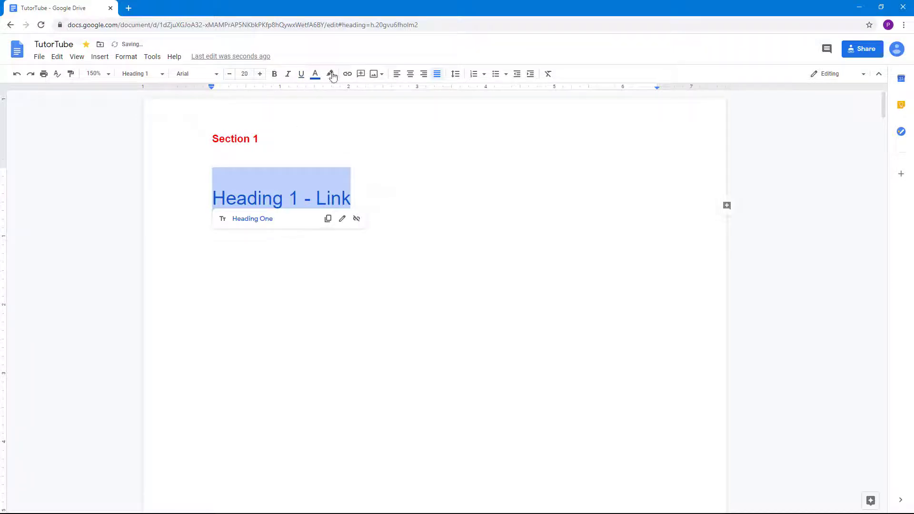
left_click(315, 73)
left_click(315, 74)
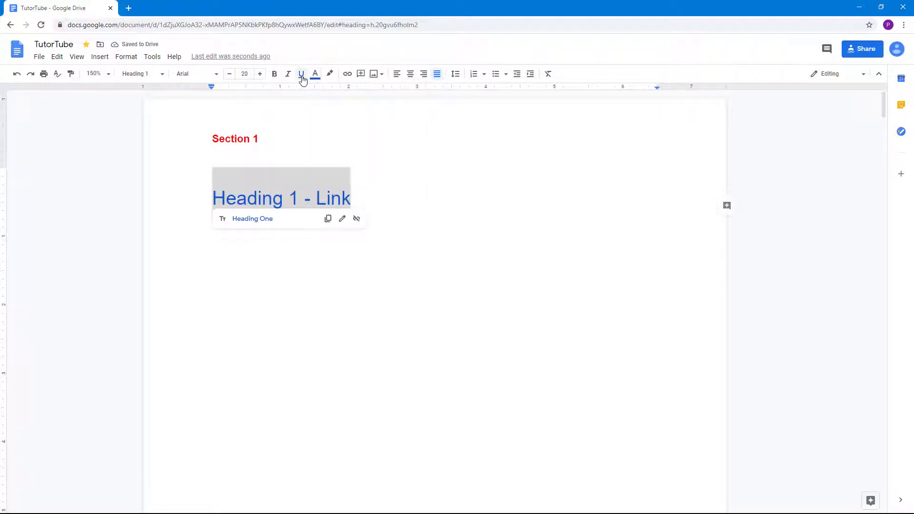
left_click(302, 75)
left_click(400, 198)
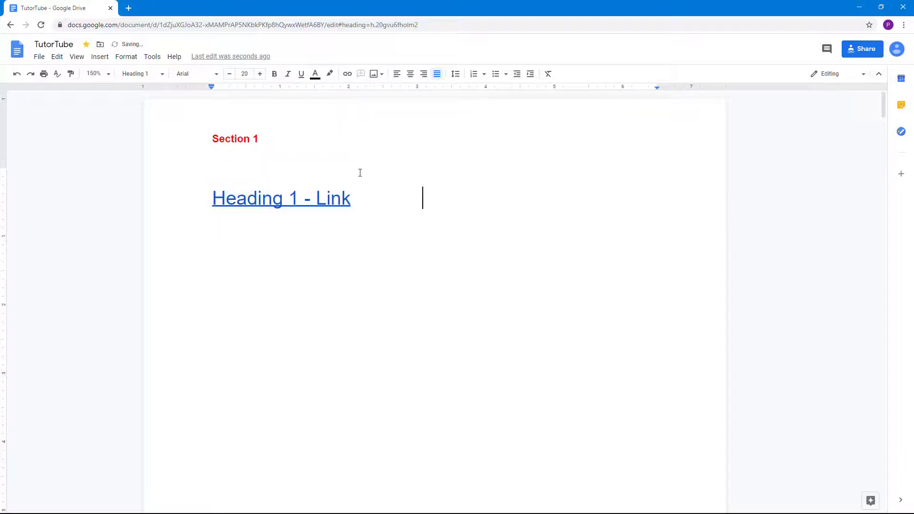
- Open the "Heading 1 - Link" link for editing and close it without changes
left_click_drag(357, 198, 203, 200)
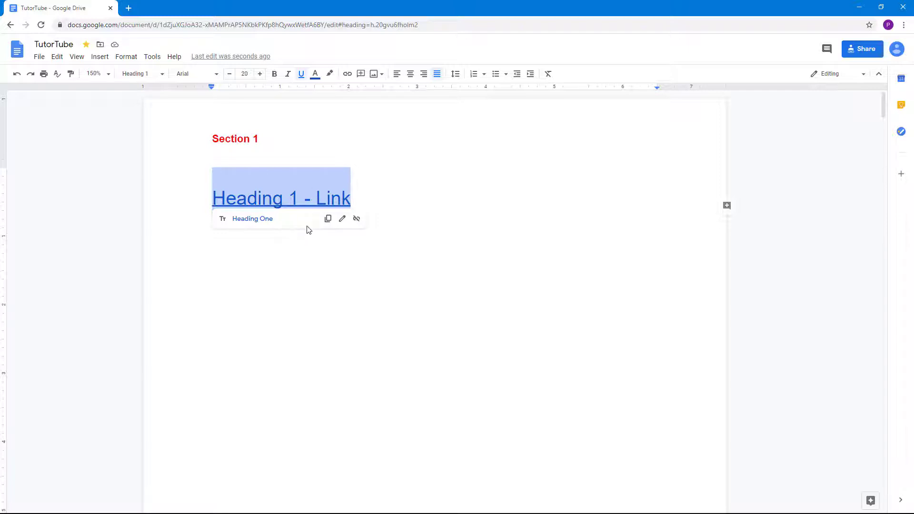
left_click(343, 224)
left_click(450, 226)
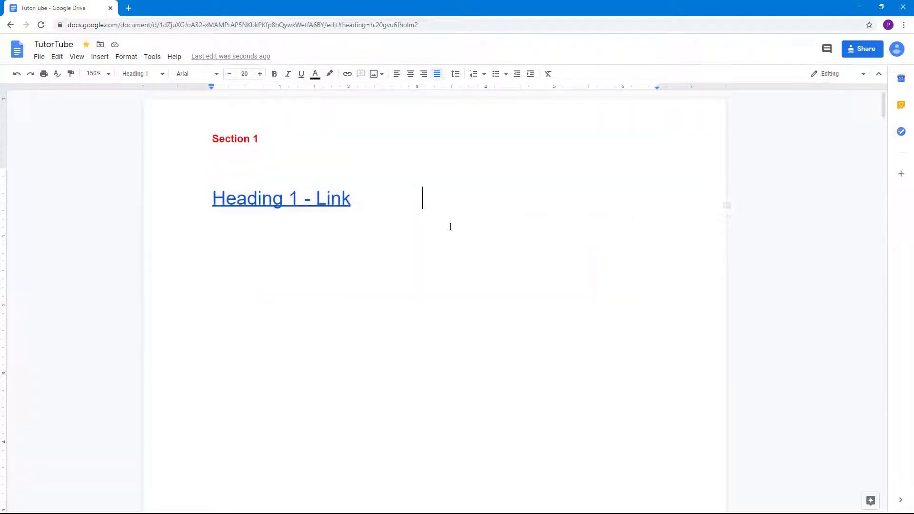
- Remove the link from "Heading 1 - Link" and undo the removal
left_click_drag(356, 200, 165, 203)
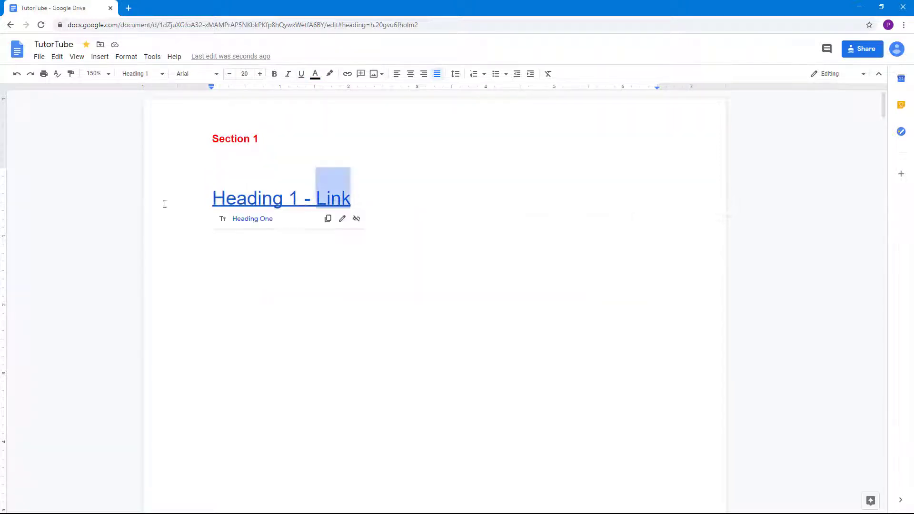
left_click(357, 220)
left_click(404, 216)
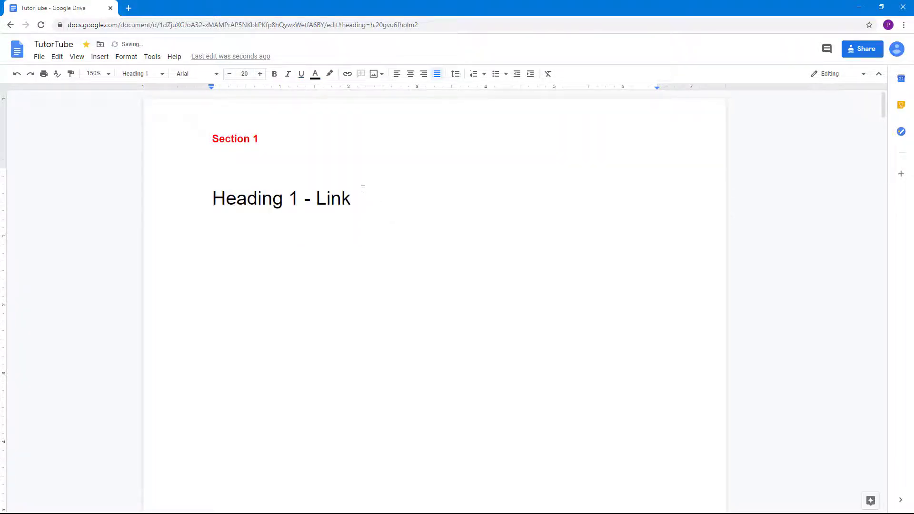
left_click(17, 73)
key("ctrl+c")
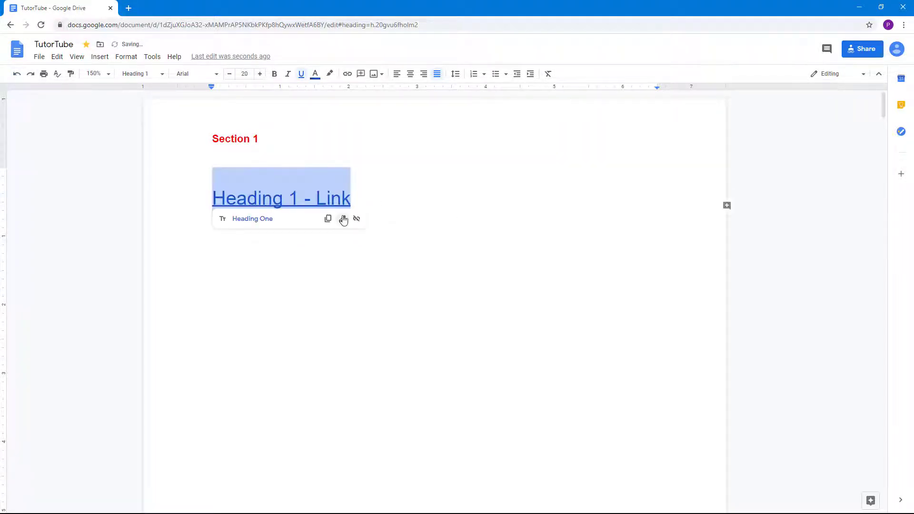
left_click(422, 221)
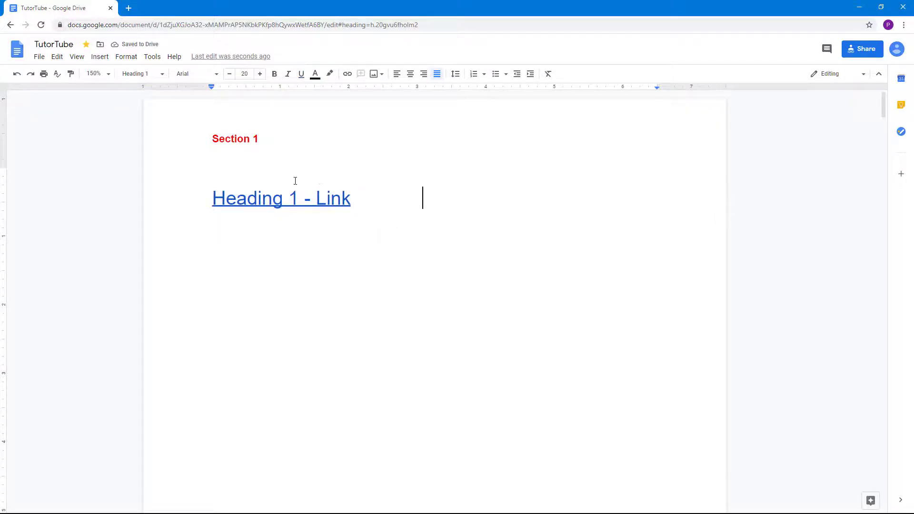
- Insert a bookmark at the first sentence of the second-to-last paragraph on page 3 and follow the bookmark's link
scroll(295, 181, "down", 10)
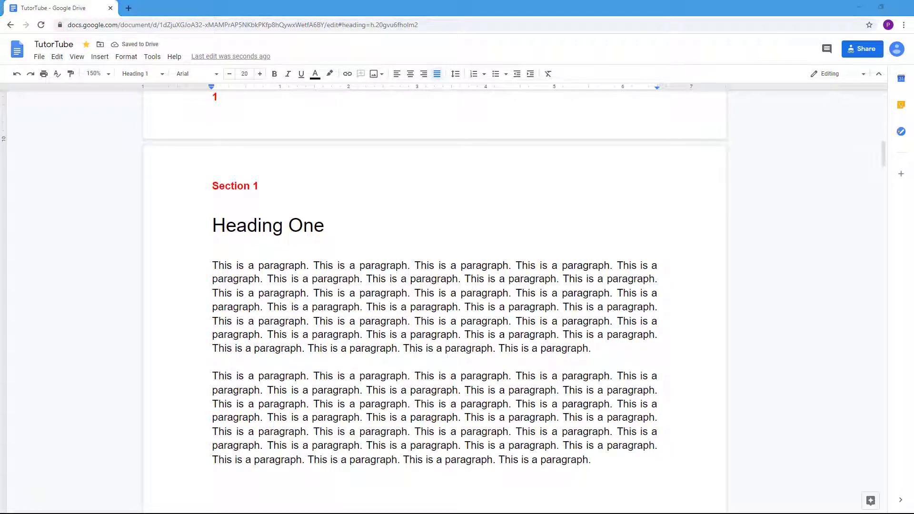
scroll(649, 259, "up", 10)
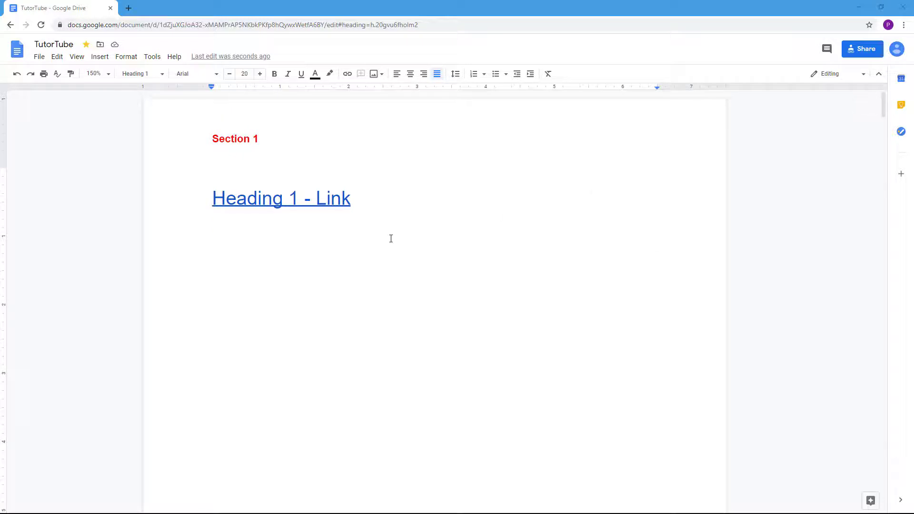
left_click(375, 239)
scroll(336, 267, "down", 20)
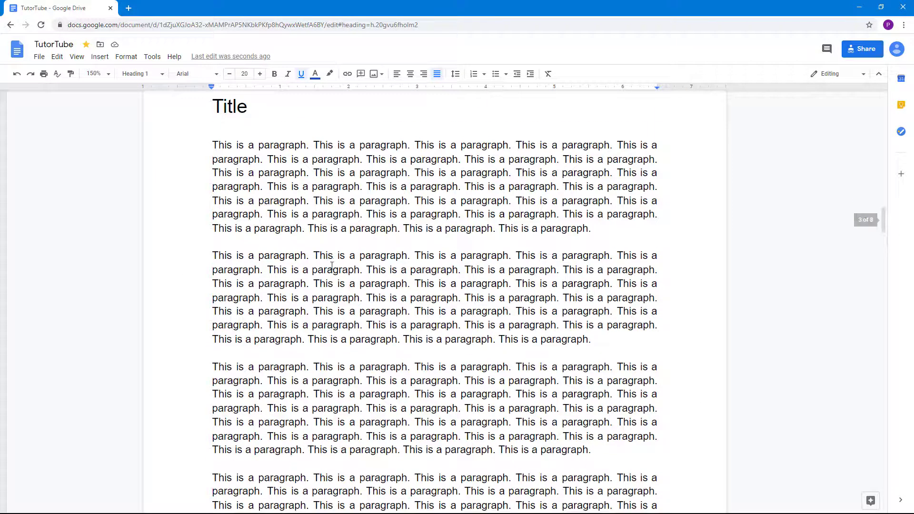
scroll(332, 265, "down", 12)
scroll(332, 268, "up", 12)
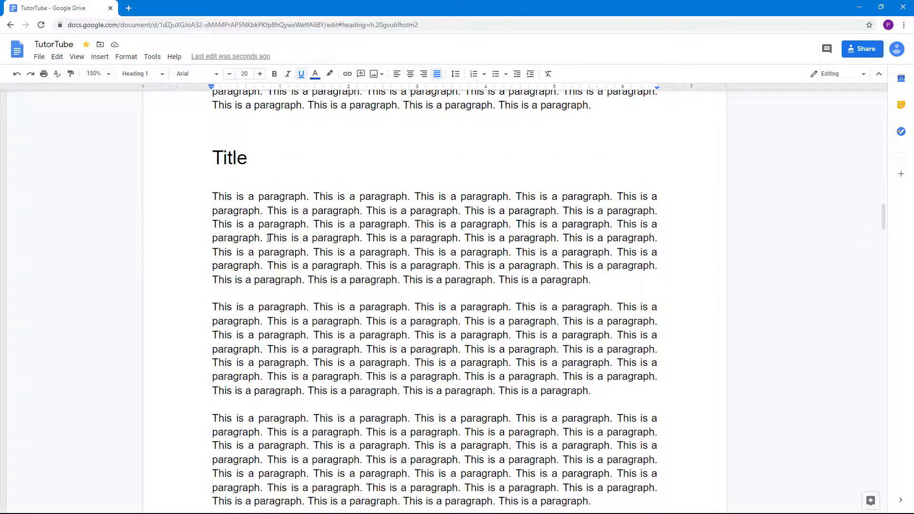
scroll(274, 243, "down", 3)
left_click_drag(314, 243, 211, 244)
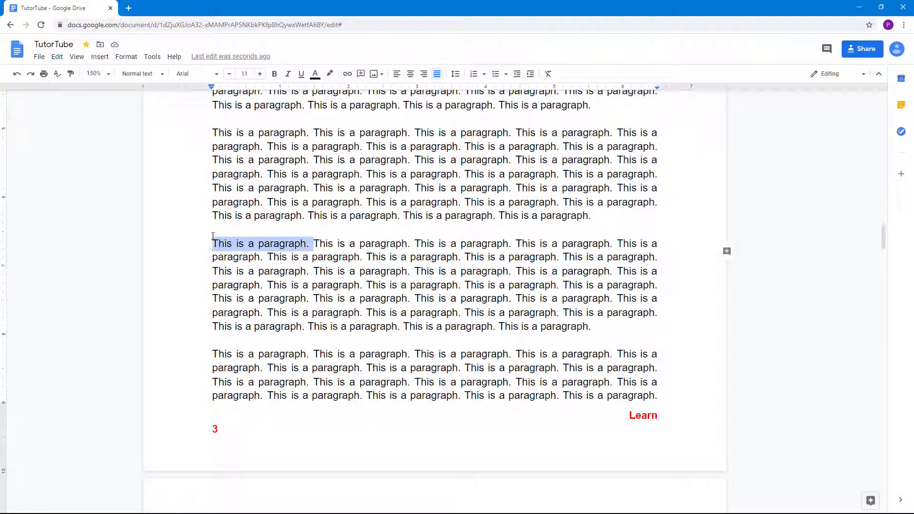
left_click(57, 58)
mouse_move(103, 60)
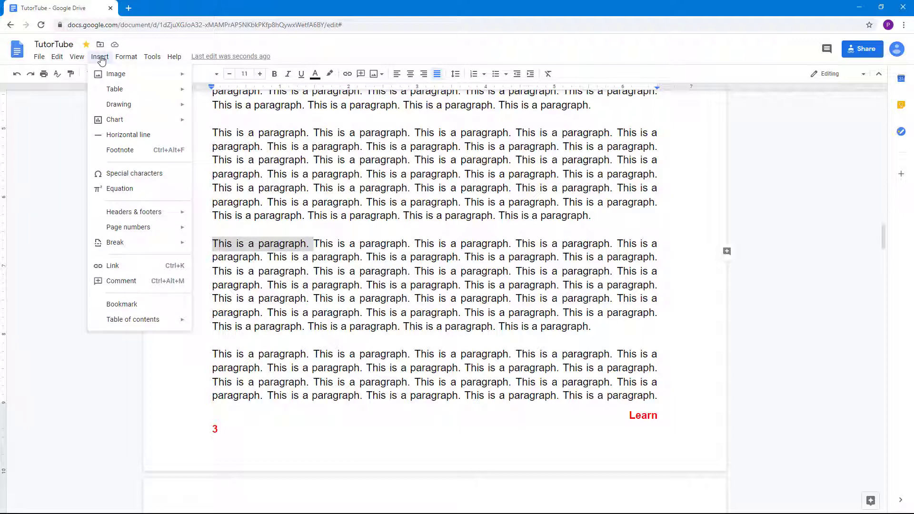
left_click(141, 305)
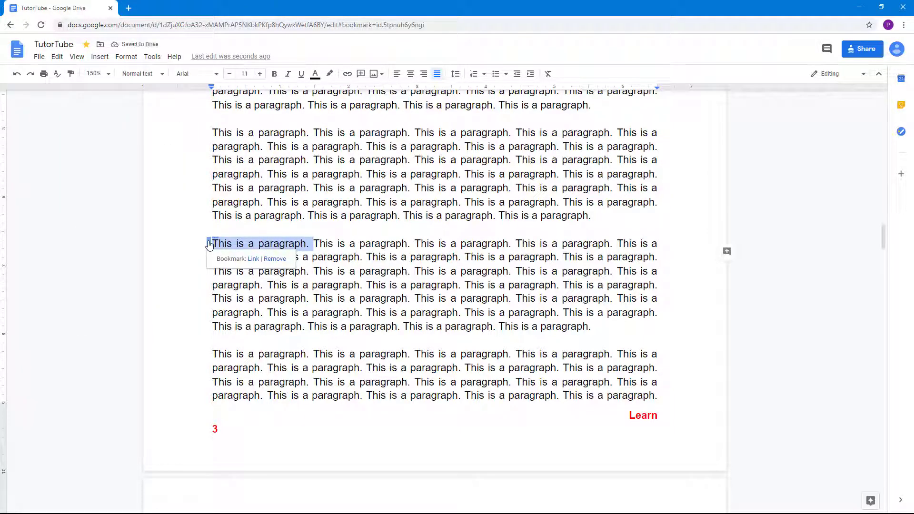
left_click(253, 261)
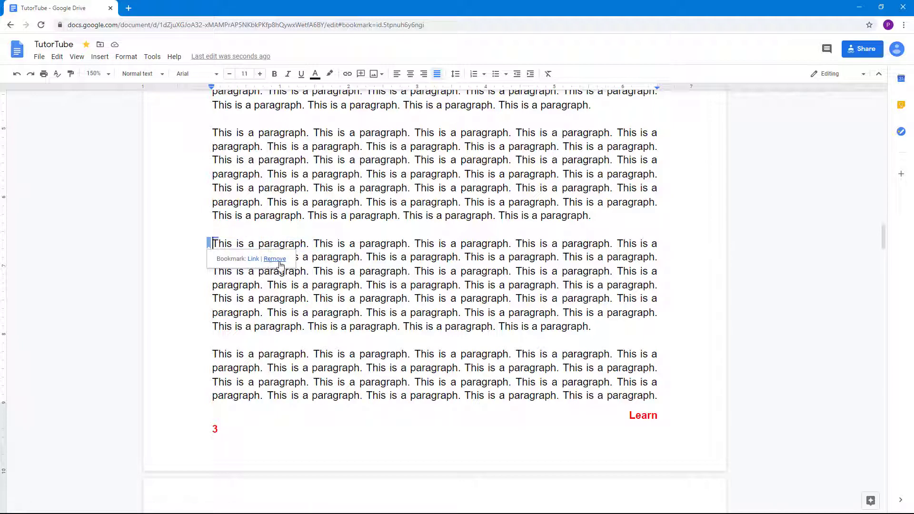
scroll(305, 270, "up", 20)
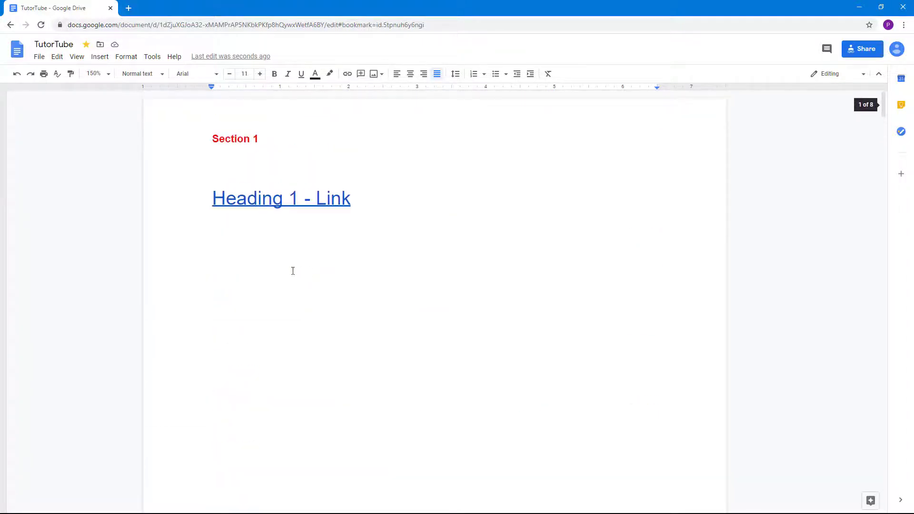
left_click(424, 221)
key("ctrl+Return")
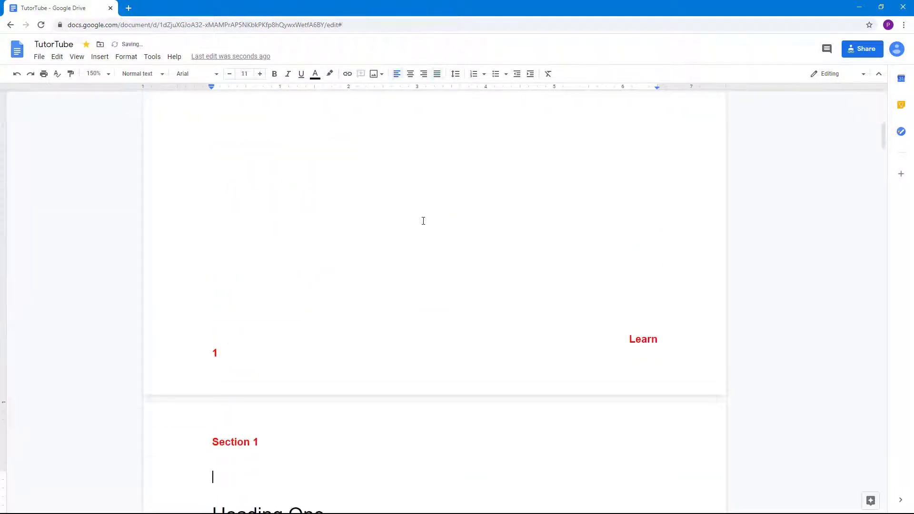
scroll(424, 220, "up", 10)
left_click(363, 218)
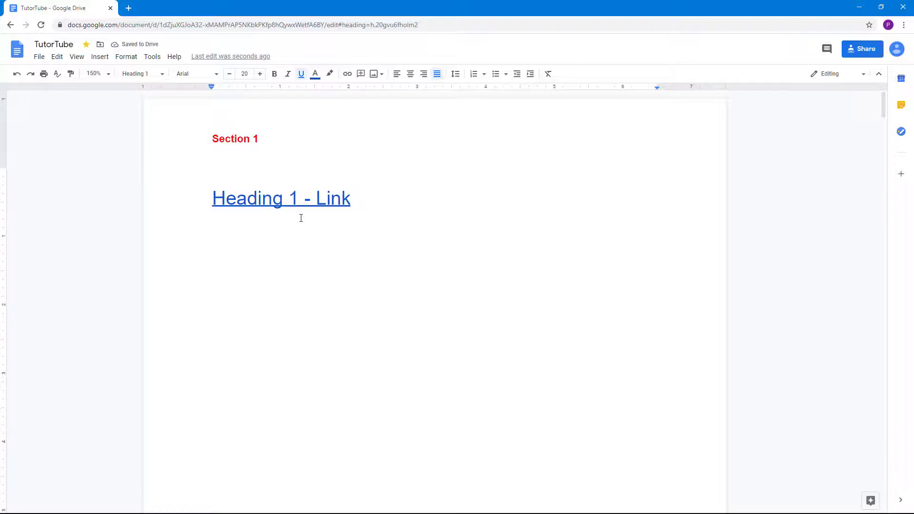
key("ctrl+Return")
key("ctrl+z")
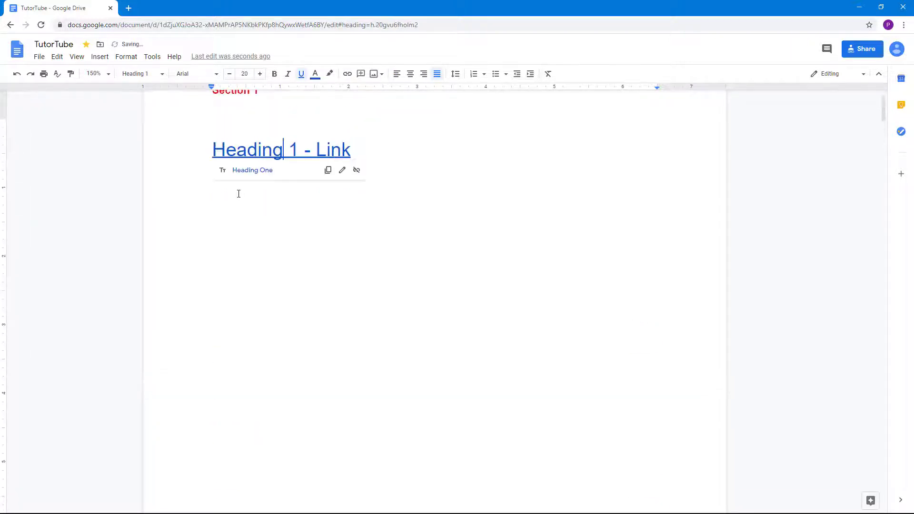
left_click(422, 151)
key("ctrl+Return")
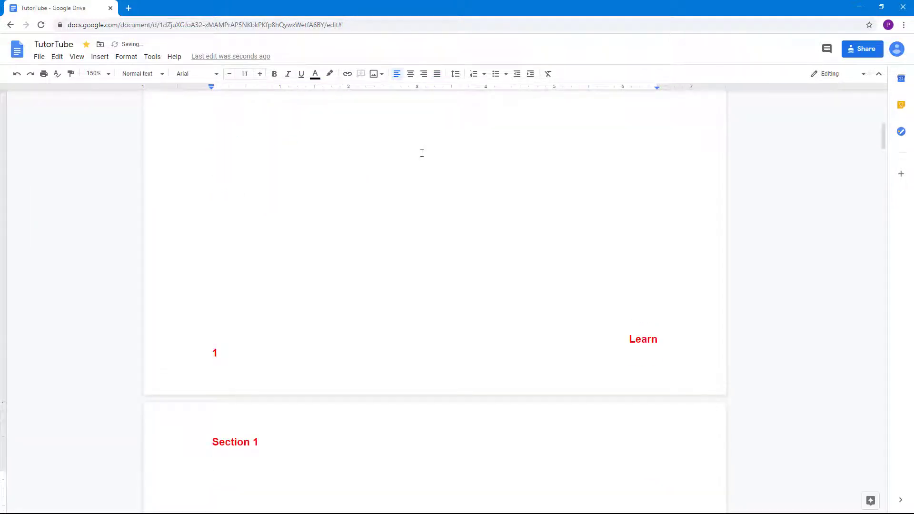
- Add a heading line "Bookmark Link" directly below "Heading 1 - Link" and insert a page break after it
type("B")
key("BackSpace")
type("Bookmark Link")
key("ctrl+v")
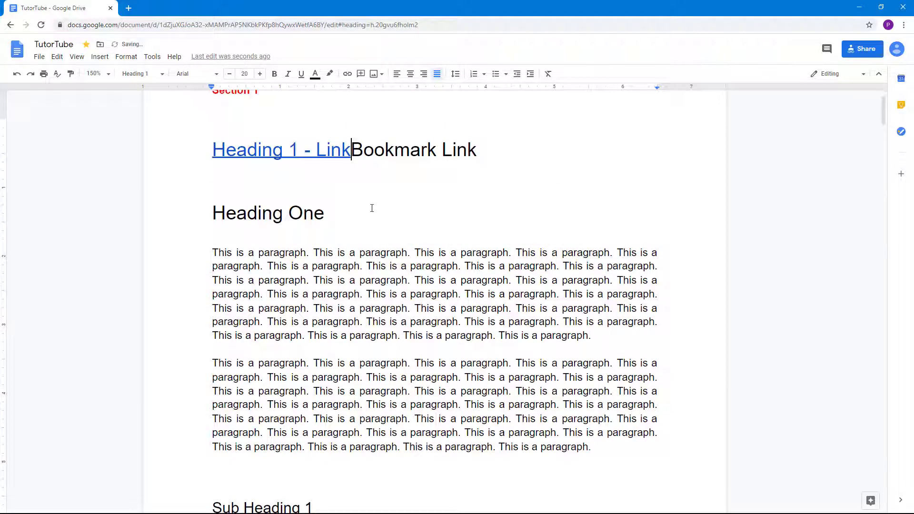
key("Return")
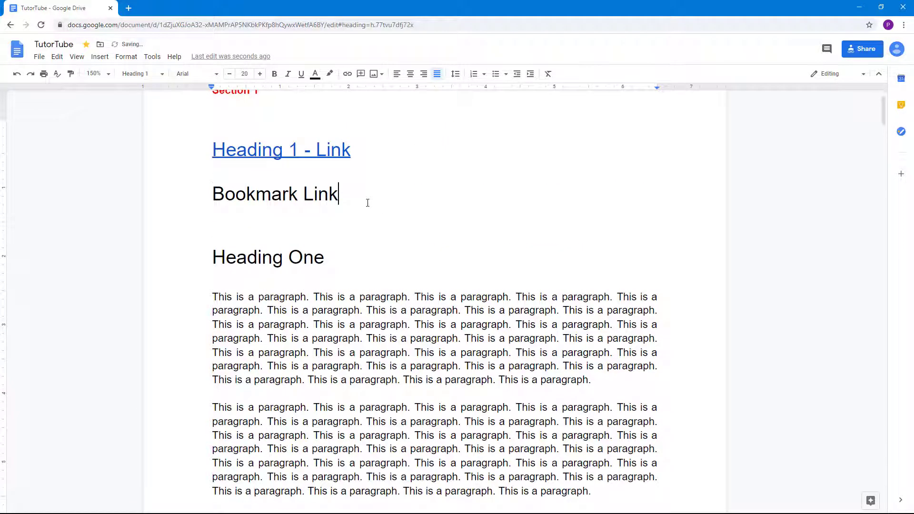
key("ctrl+Return")
scroll(374, 200, "up", 10)
- Link the "Bookmark Link" text to the document's bookmarked "This is a paragraph" location
left_click_drag(375, 248, 176, 254)
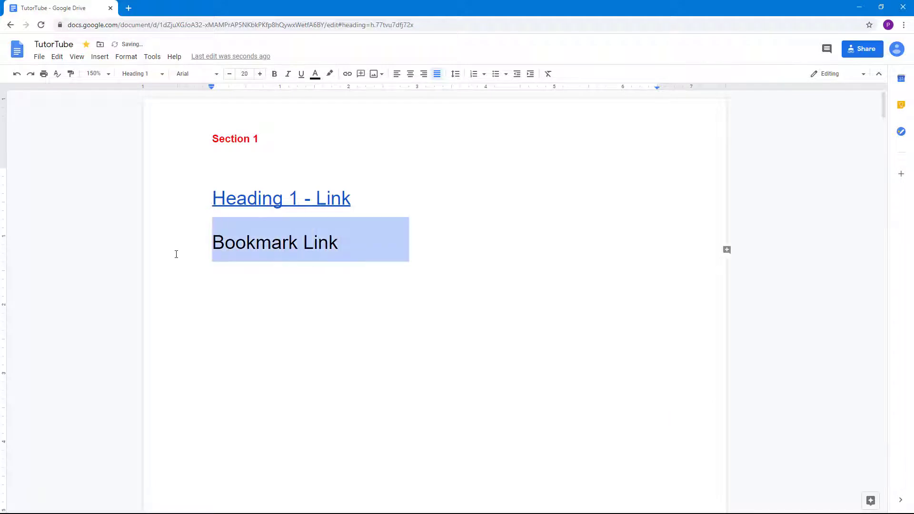
left_click(272, 242)
left_click_drag(339, 244, 256, 244)
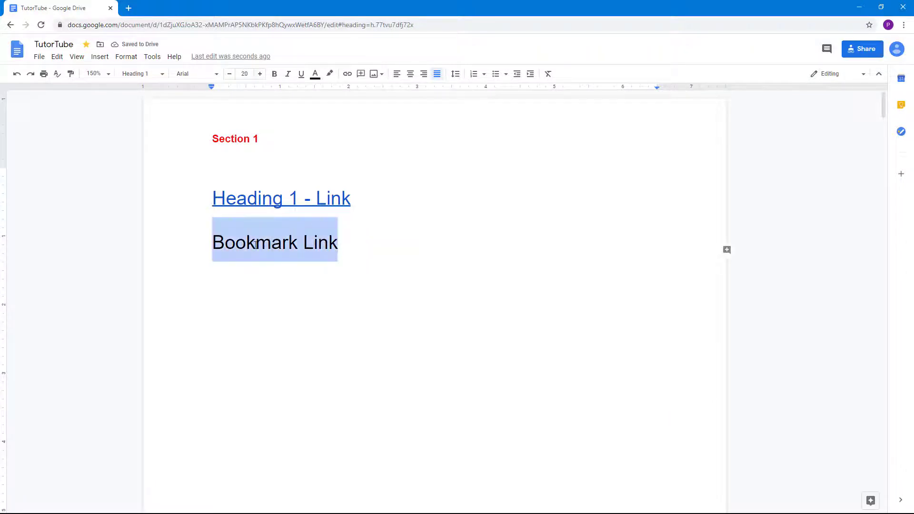
right_click(255, 244)
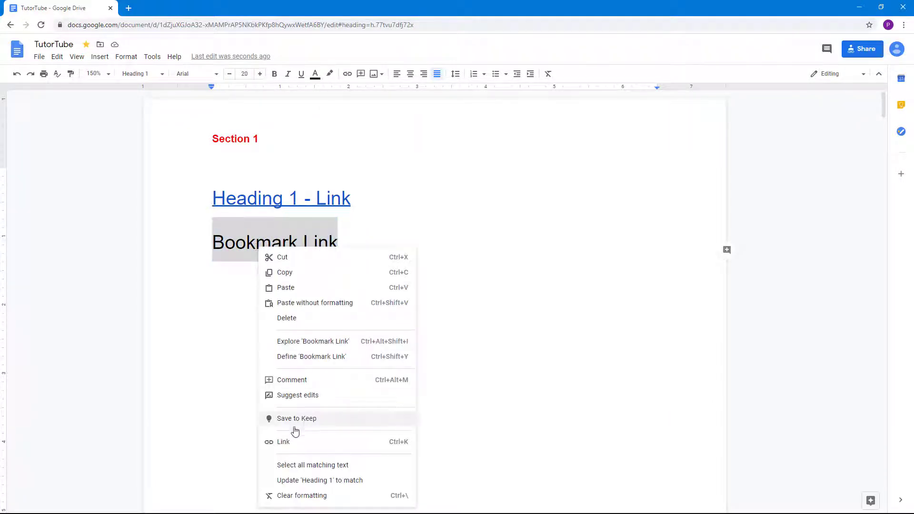
left_click(288, 443)
left_click(224, 345)
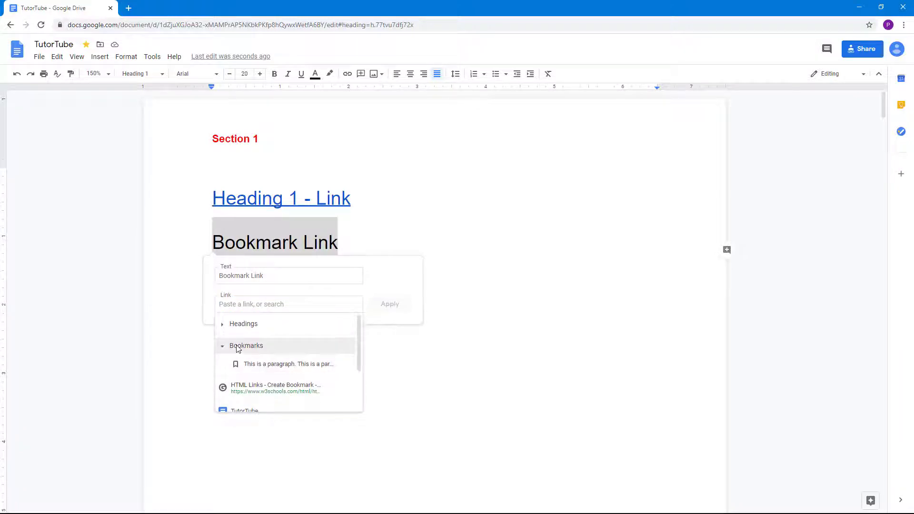
left_click(256, 364)
left_click(402, 307)
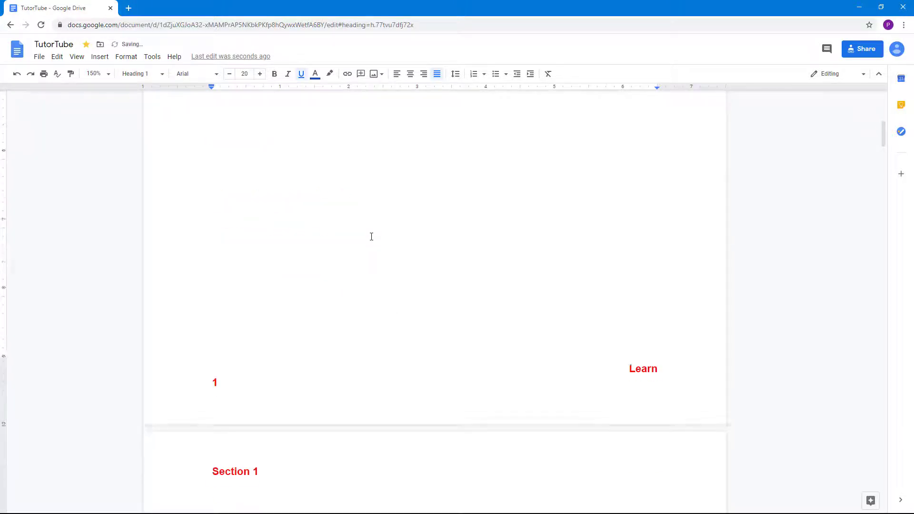
- Delete the extra blank space above "Heading One" at the start of page 2
scroll(371, 236, "down", 8)
scroll(347, 247, "up", 6)
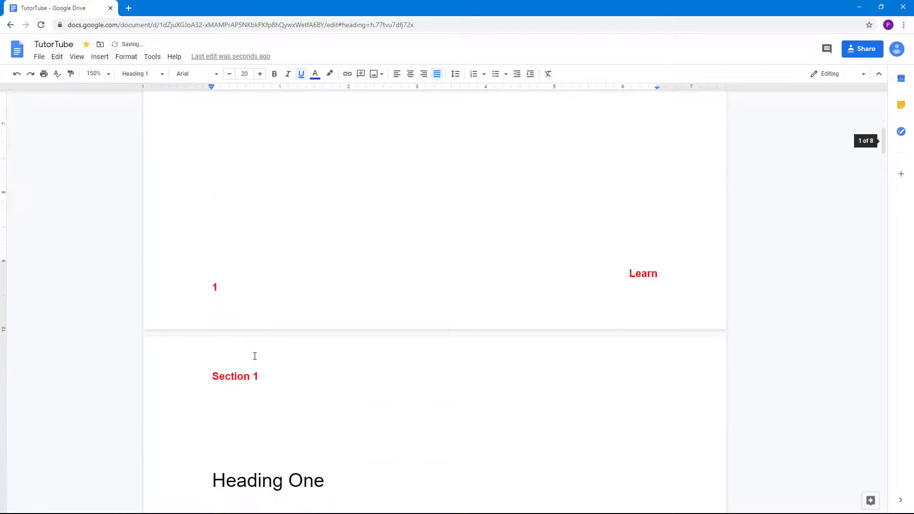
left_click(244, 415)
key("Delete")
key("Delete")
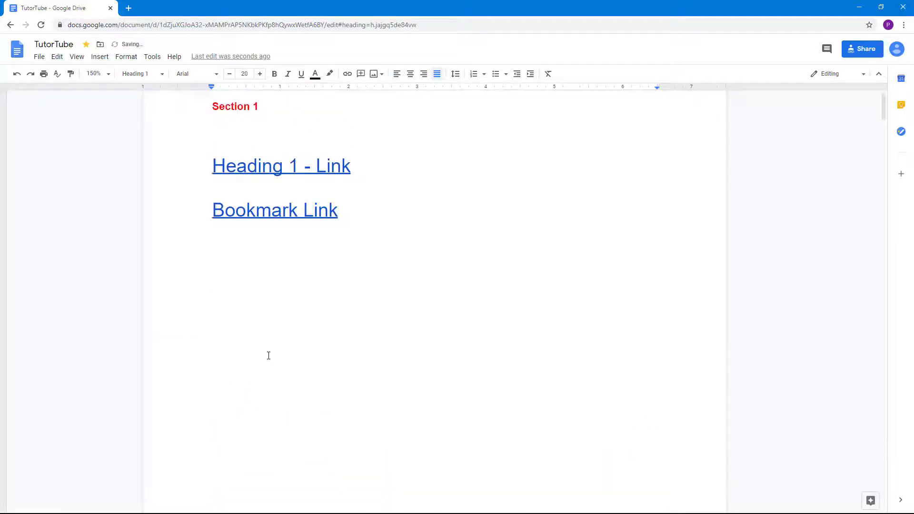
scroll(269, 355, "up", 1)
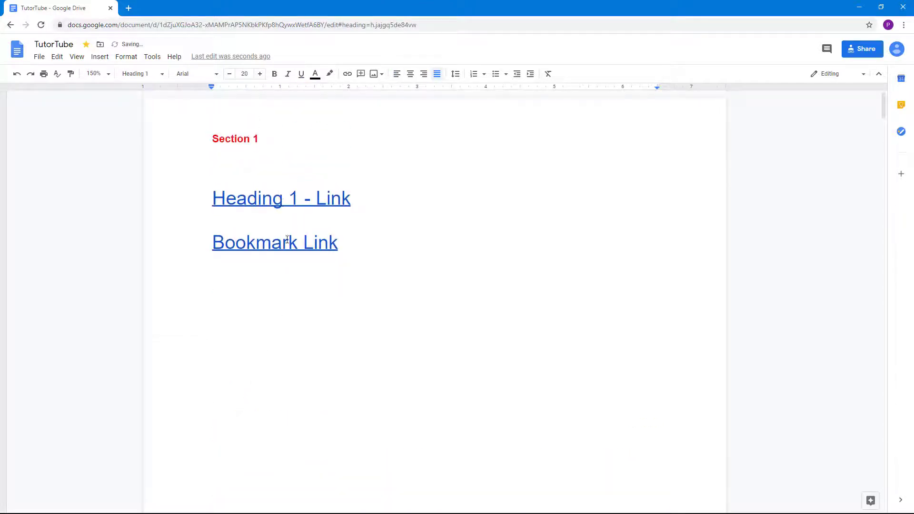
scroll(288, 214, "down", 20)
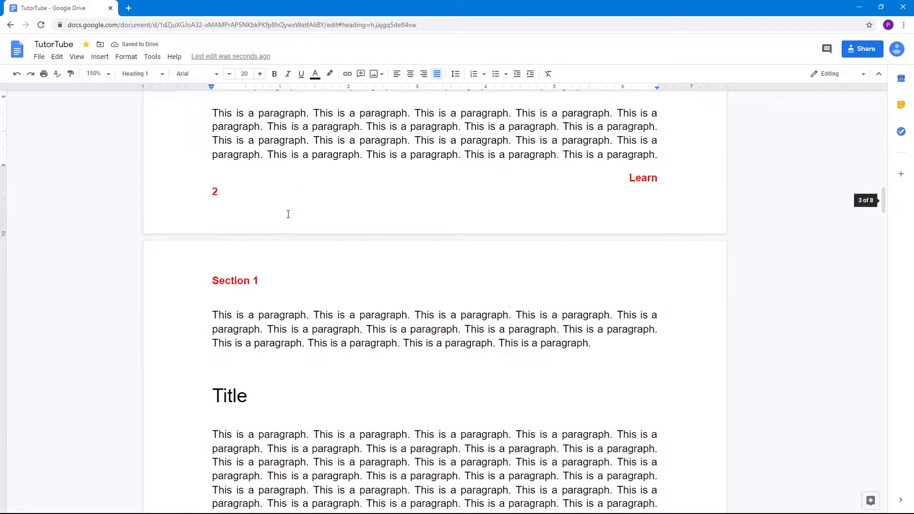
scroll(299, 225, "up", 20)
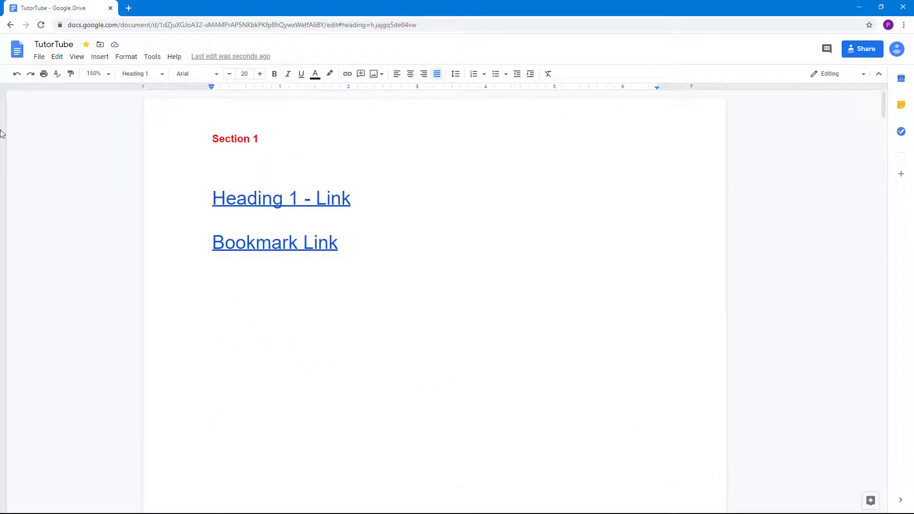
- Download the document as a PDF and open the downloaded TutorTube.pdf
left_click(39, 60)
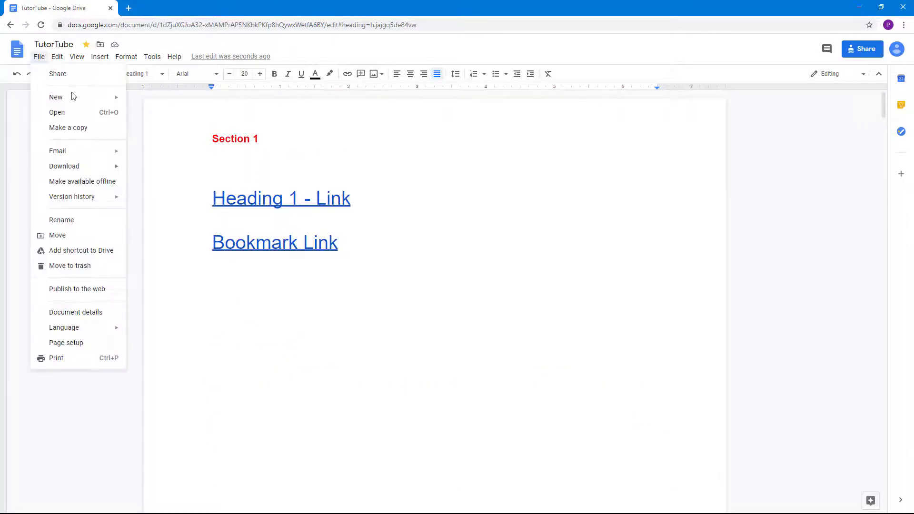
mouse_move(96, 173)
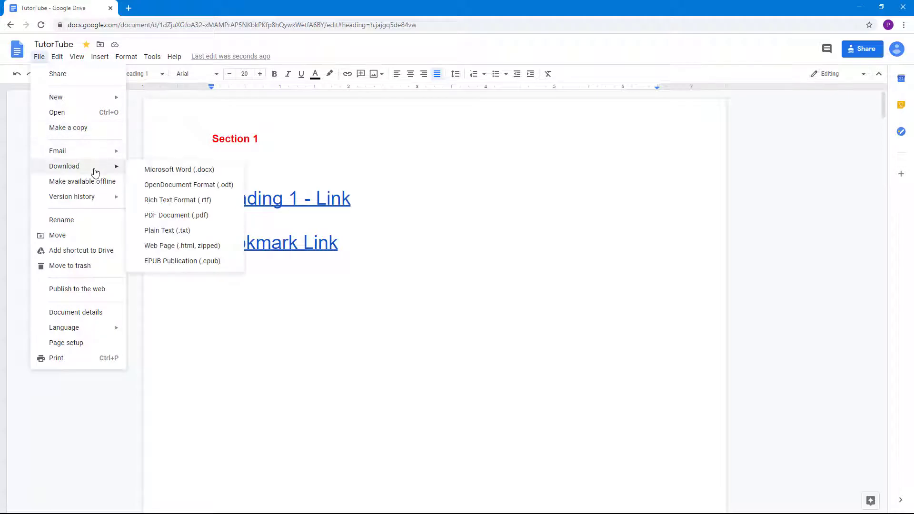
left_click(196, 216)
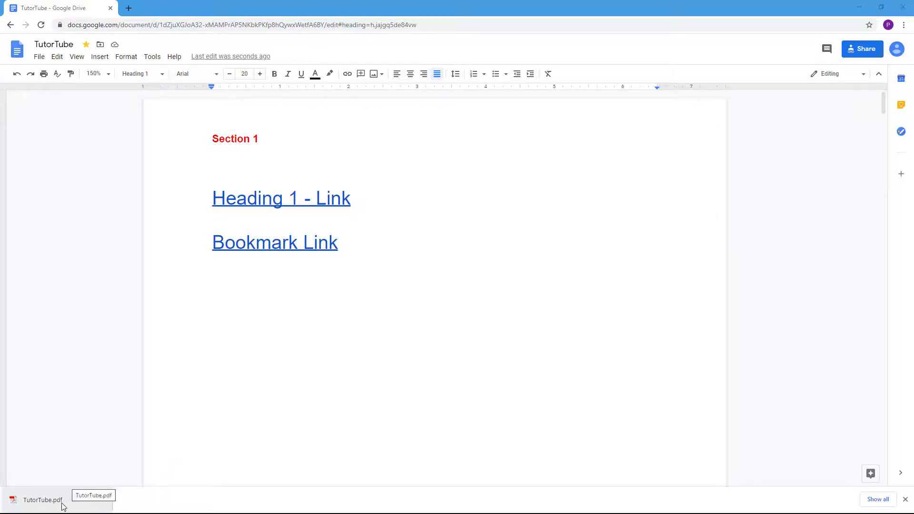
left_click(43, 500)
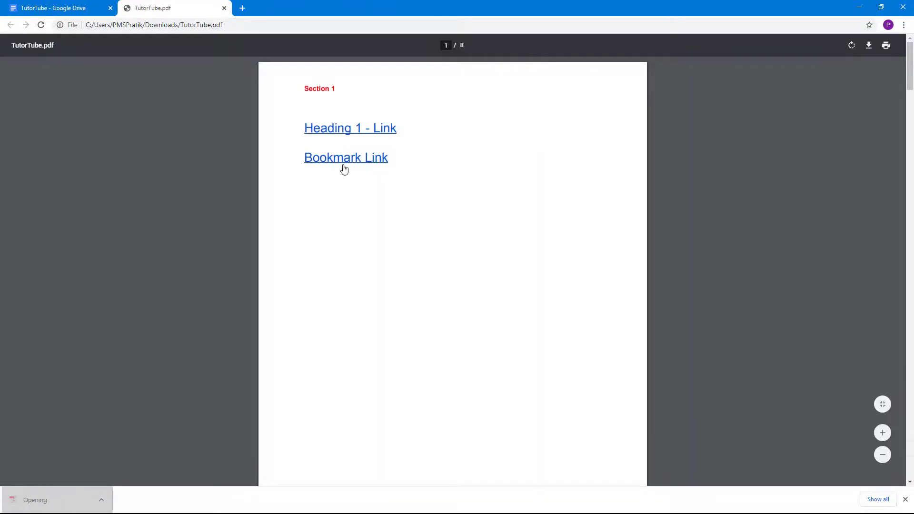
- Test the "Heading 1 - Link" and "Bookmark Link" links in the PDF by following each from page 1
left_click(375, 127)
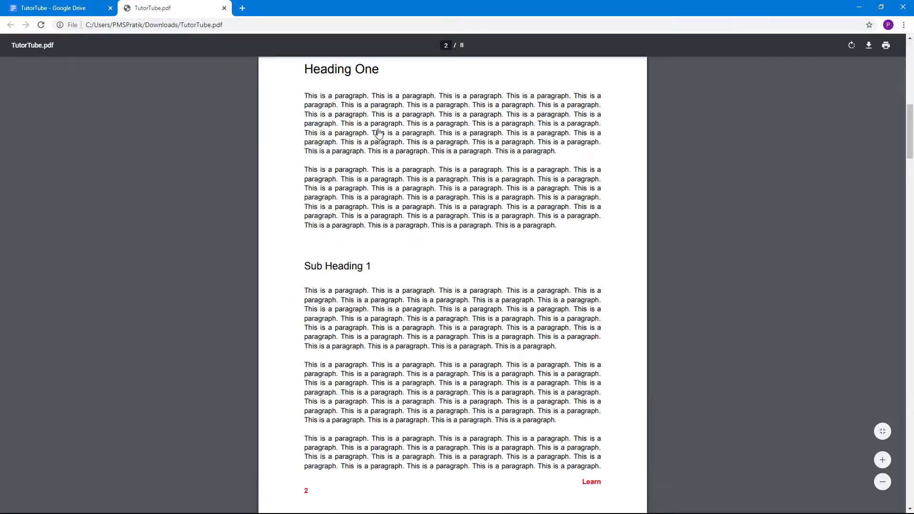
scroll(377, 132, "up", 11)
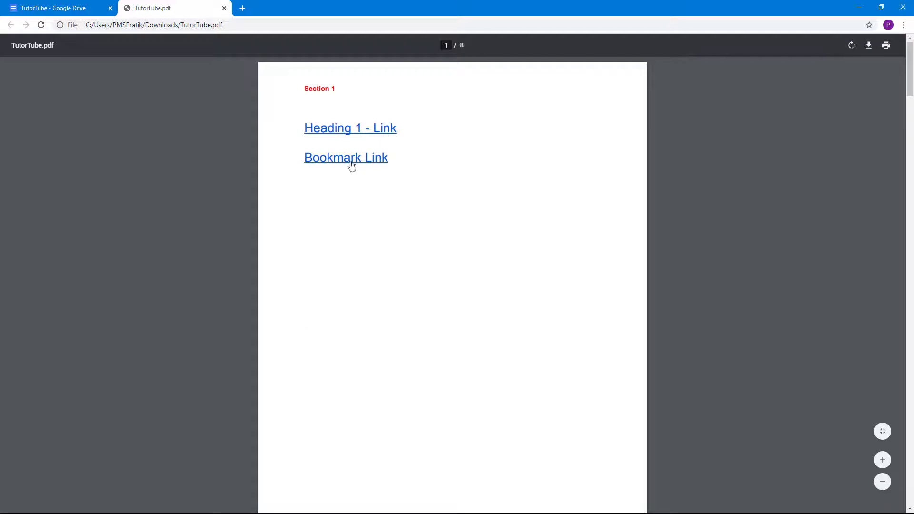
left_click(368, 161)
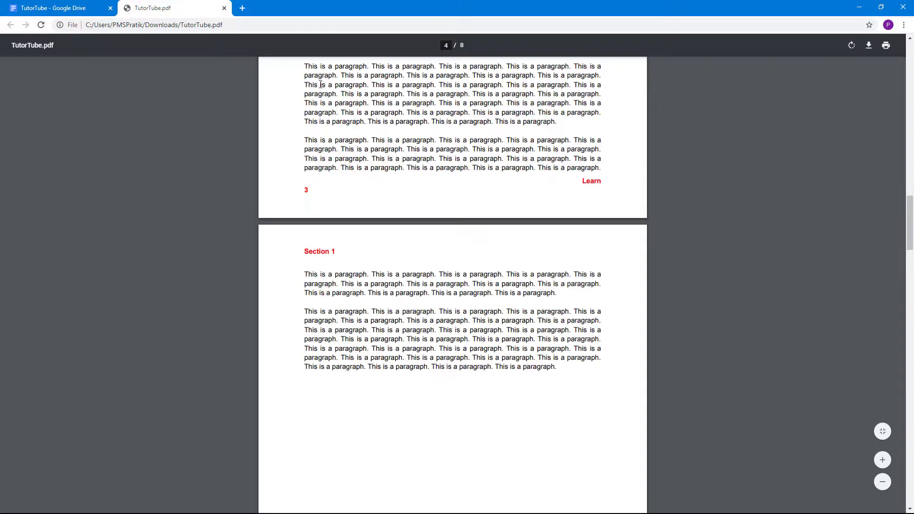